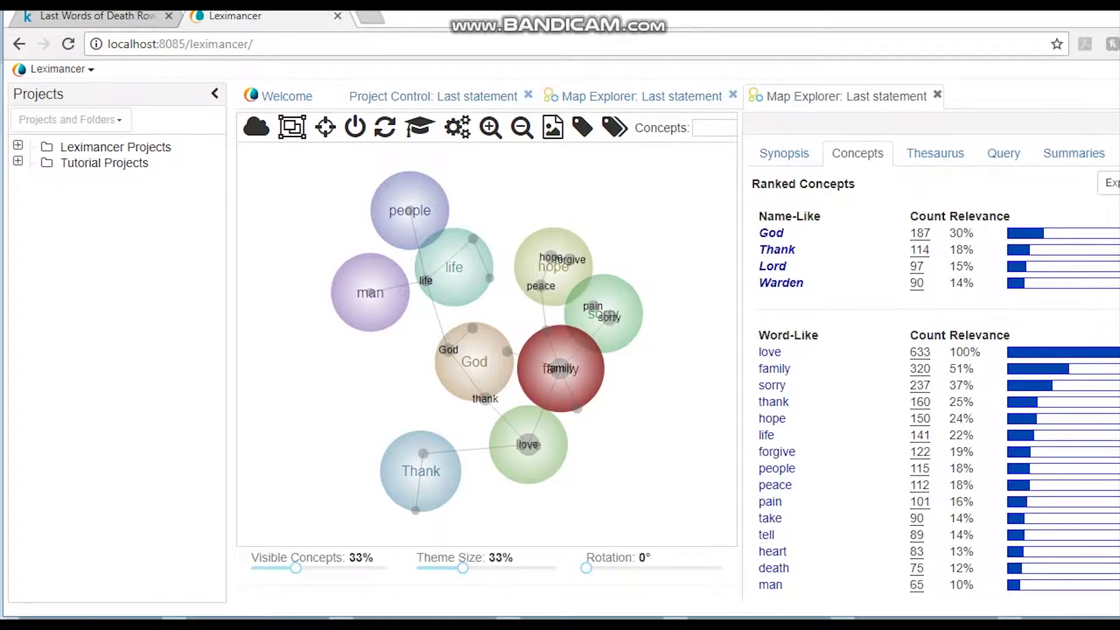
Inspect the concepts related to family on the concept map, clear that selection, and select love
left_click(560, 369)
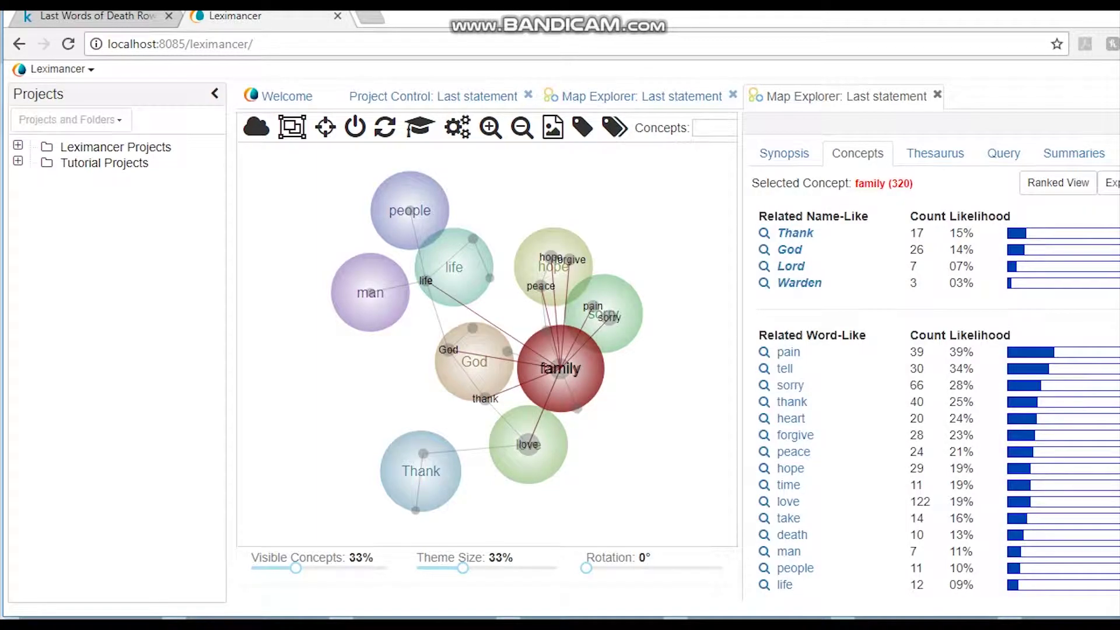
left_click(561, 369)
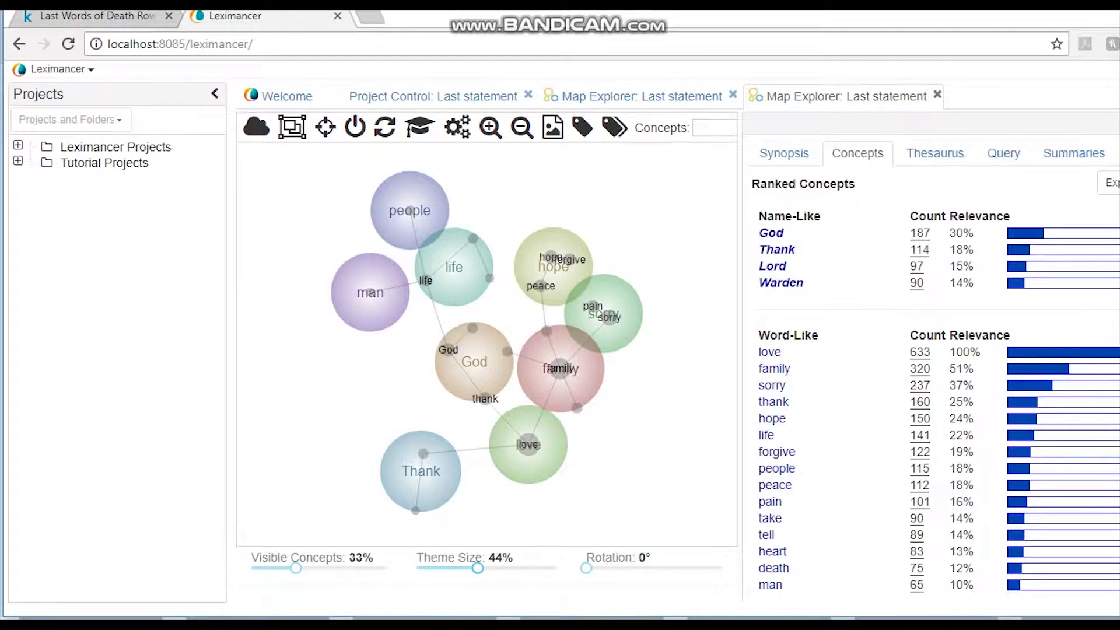
left_click(528, 444)
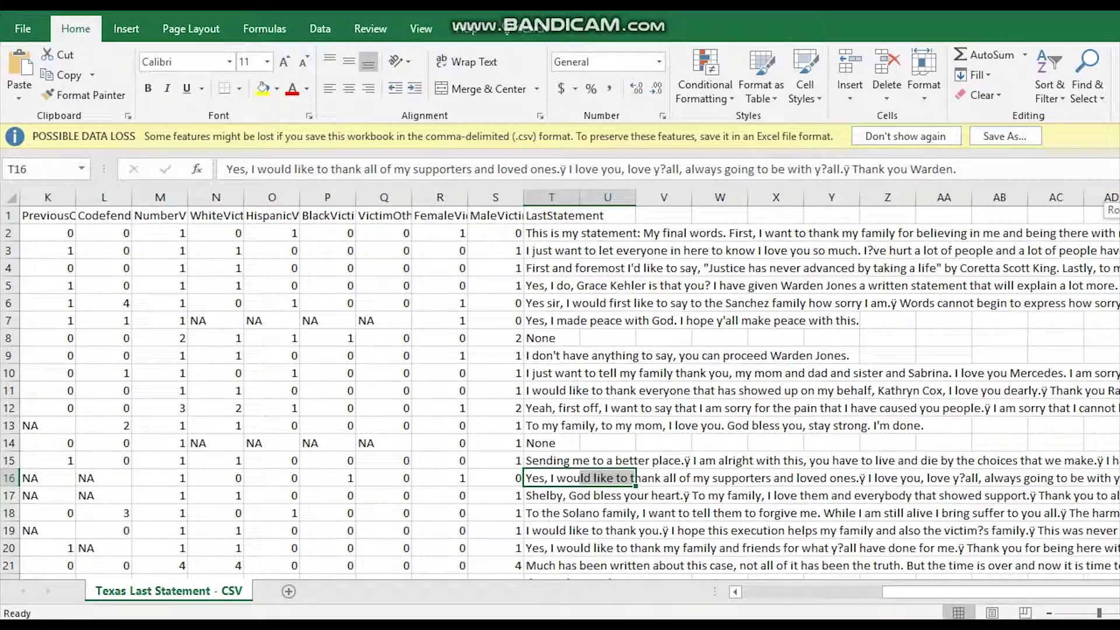
Look through the LastStatement column in the Excel workbook, and highlight the dataset title "Last Words of Death Row Inmates" on Kaggle
scroll(560, 394, "down", 2)
scroll(560, 393, "down", 4)
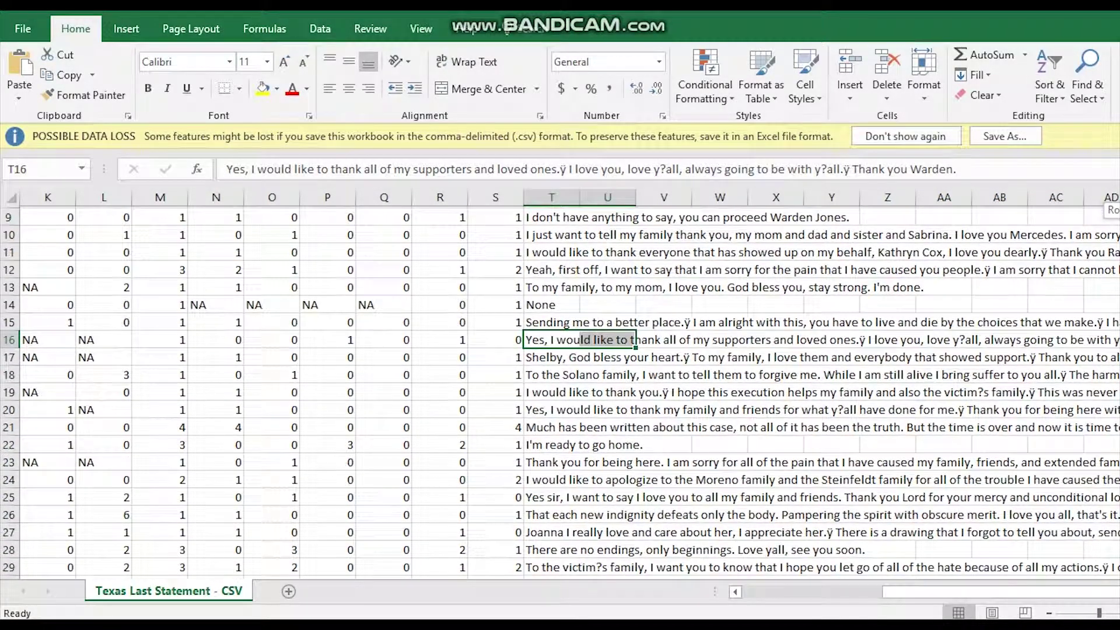
scroll(561, 394, "down", 2)
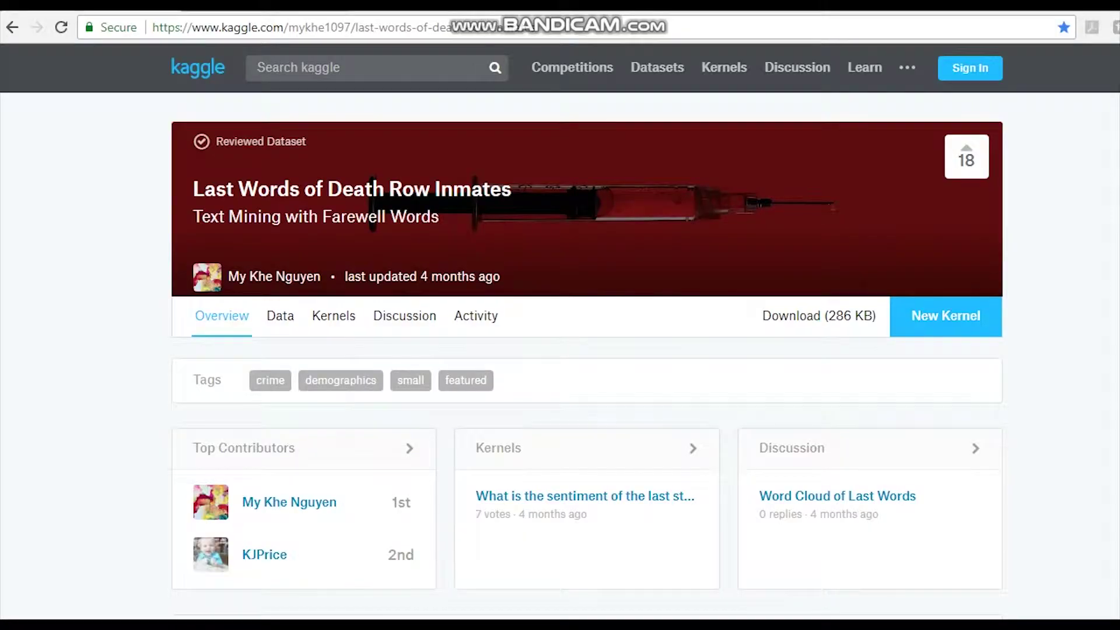
left_click_drag(193, 190, 490, 189)
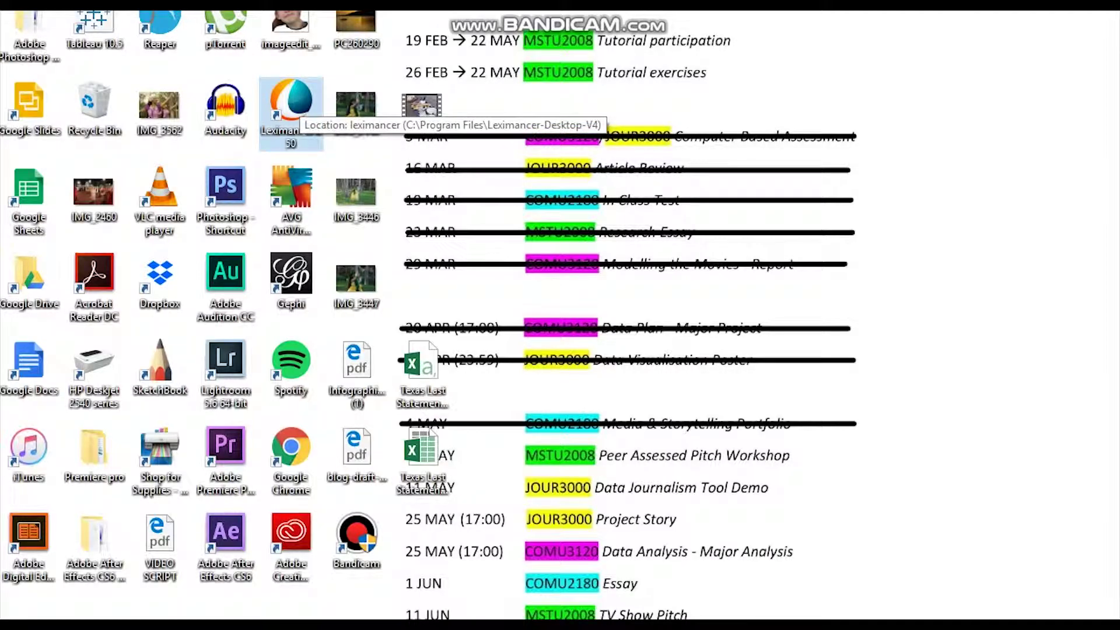
Launch Leximancer from the desktop and create a project named "Last statement" in the Leximancer Projects folder
double_click(291, 114)
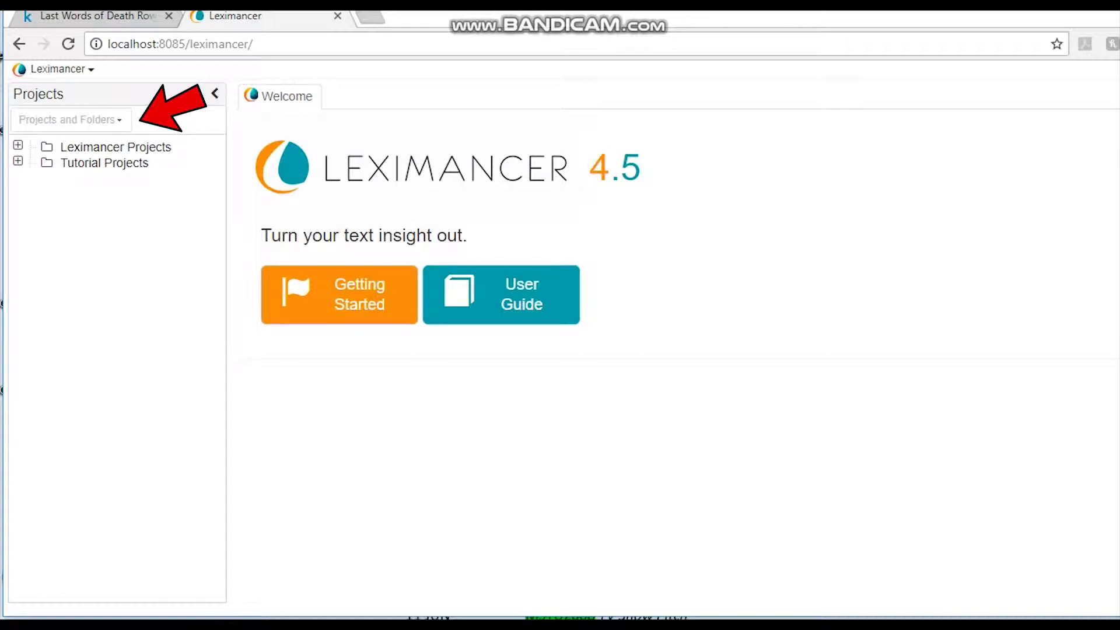
right_click(47, 153)
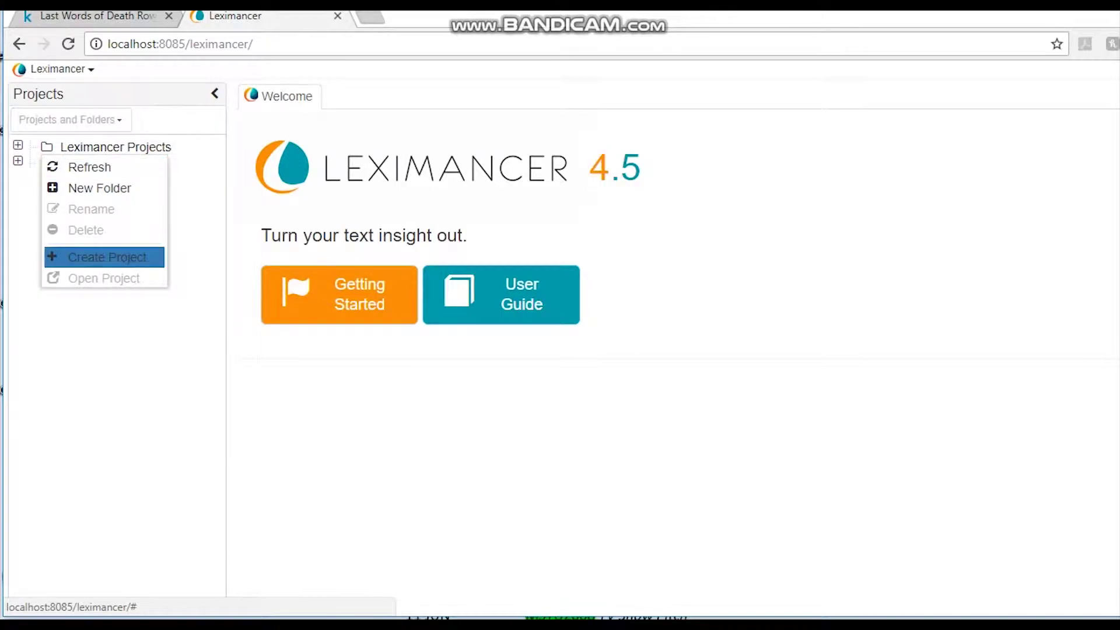
left_click(108, 257)
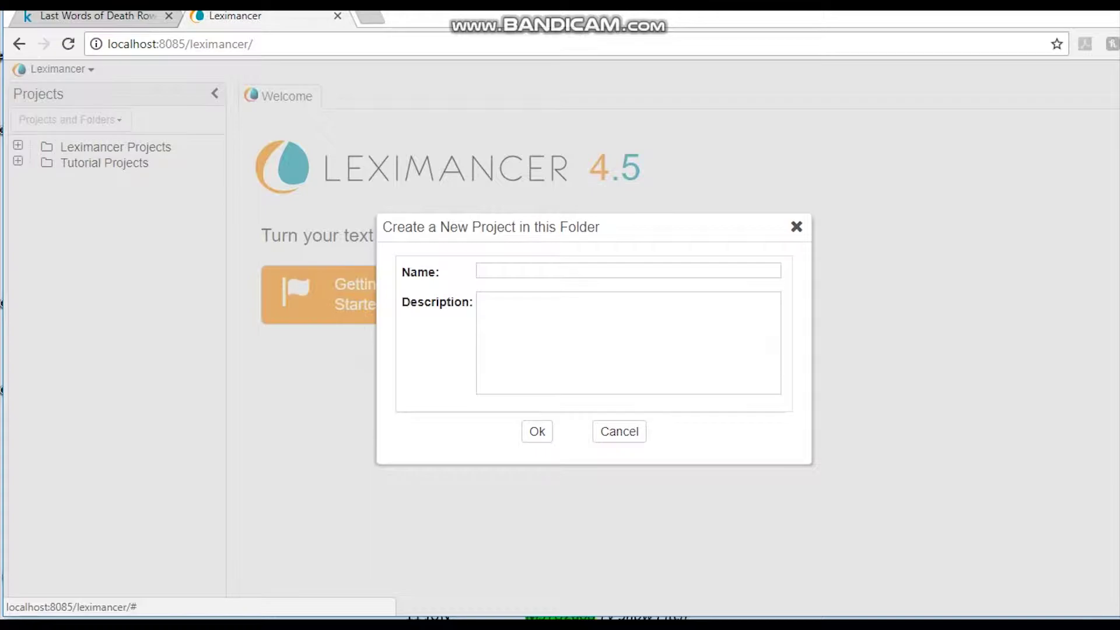
left_click(629, 271)
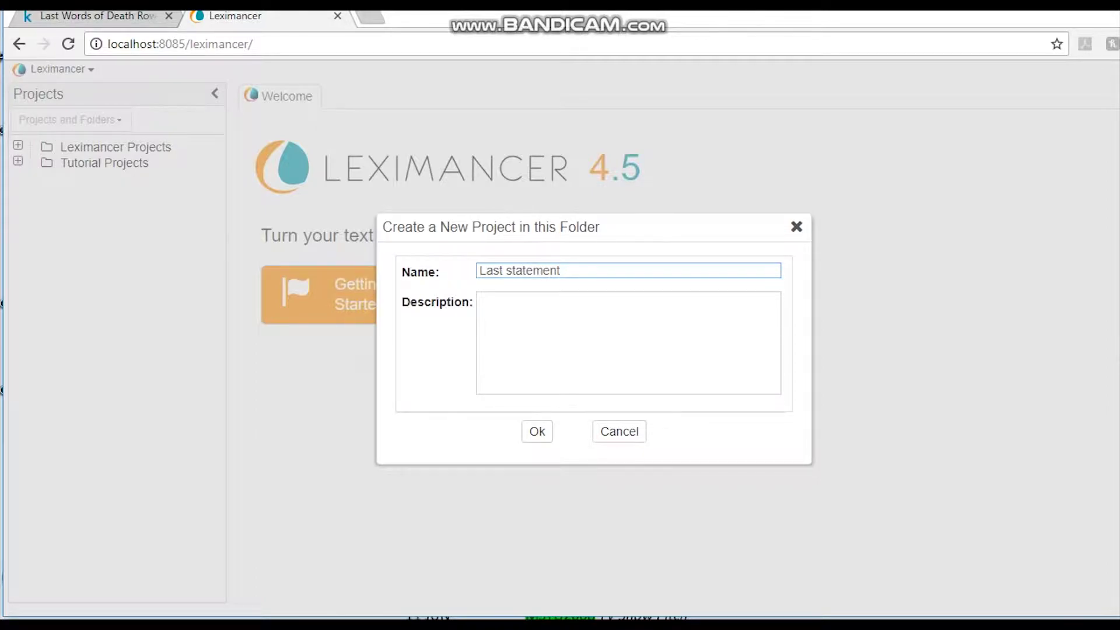
left_click(537, 431)
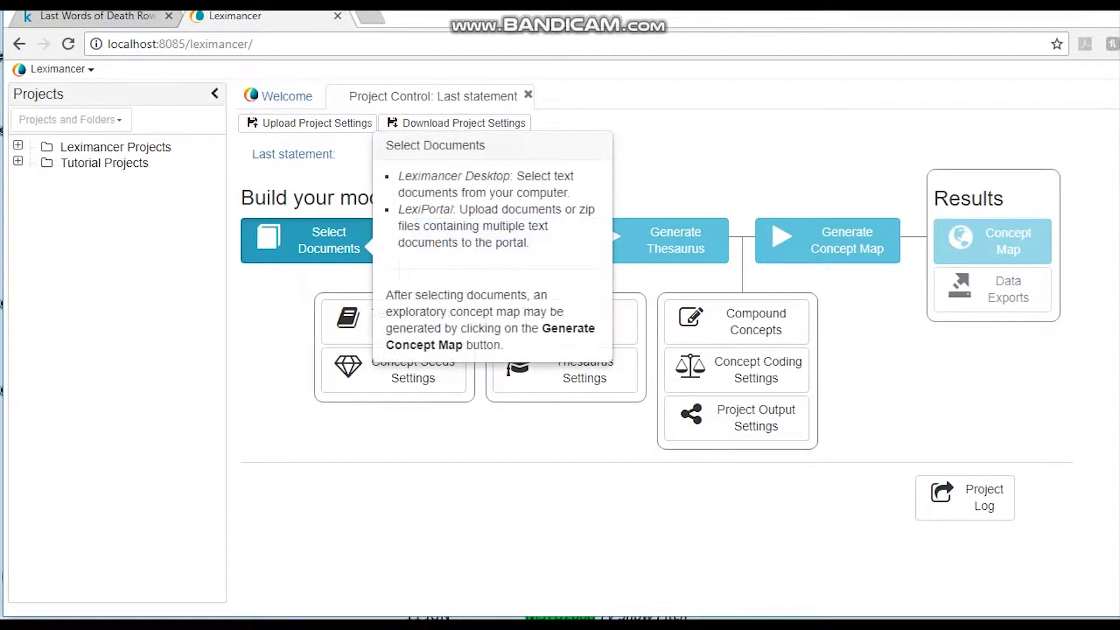
Add the Texas Last Statement file from the Desktop folder to the project's documents
left_click(350, 239)
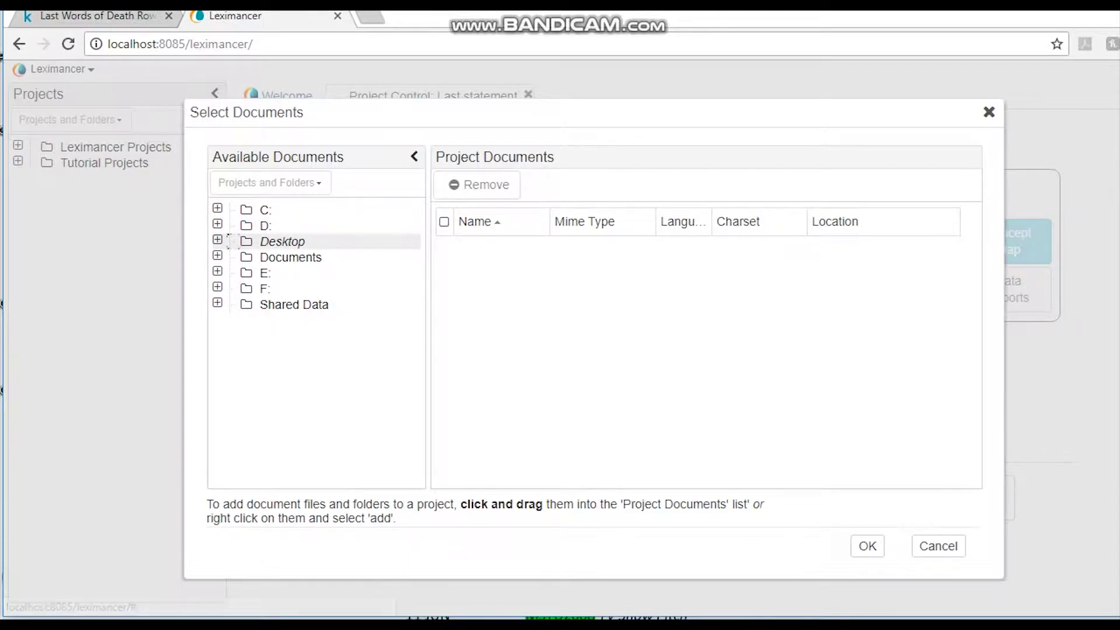
left_click(217, 240)
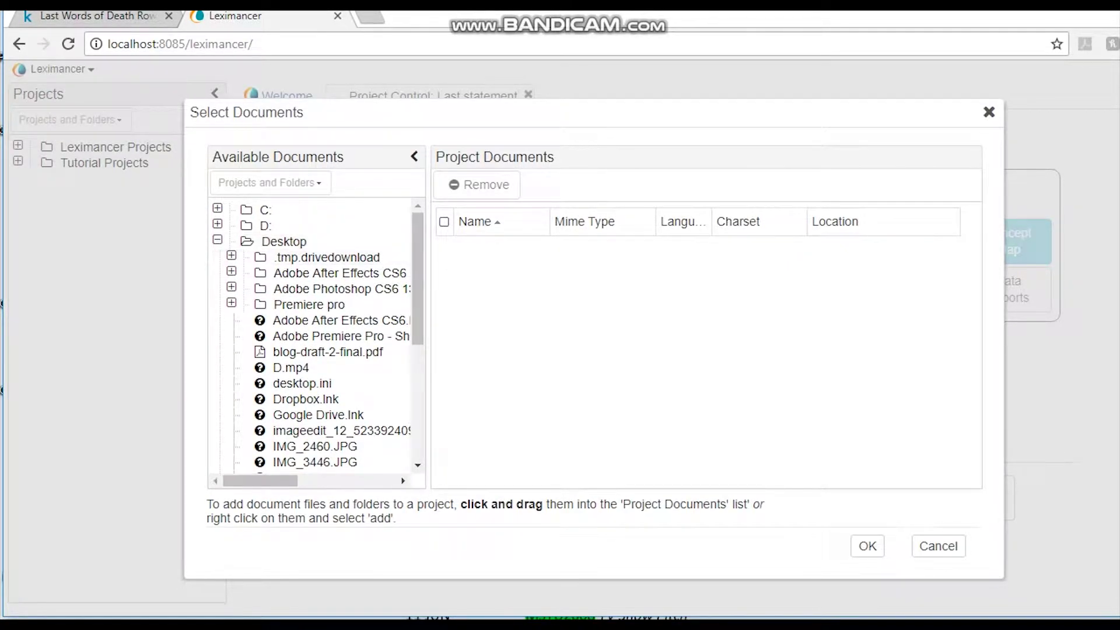
scroll(315, 339, "down", 1)
scroll(315, 335, "down", 4)
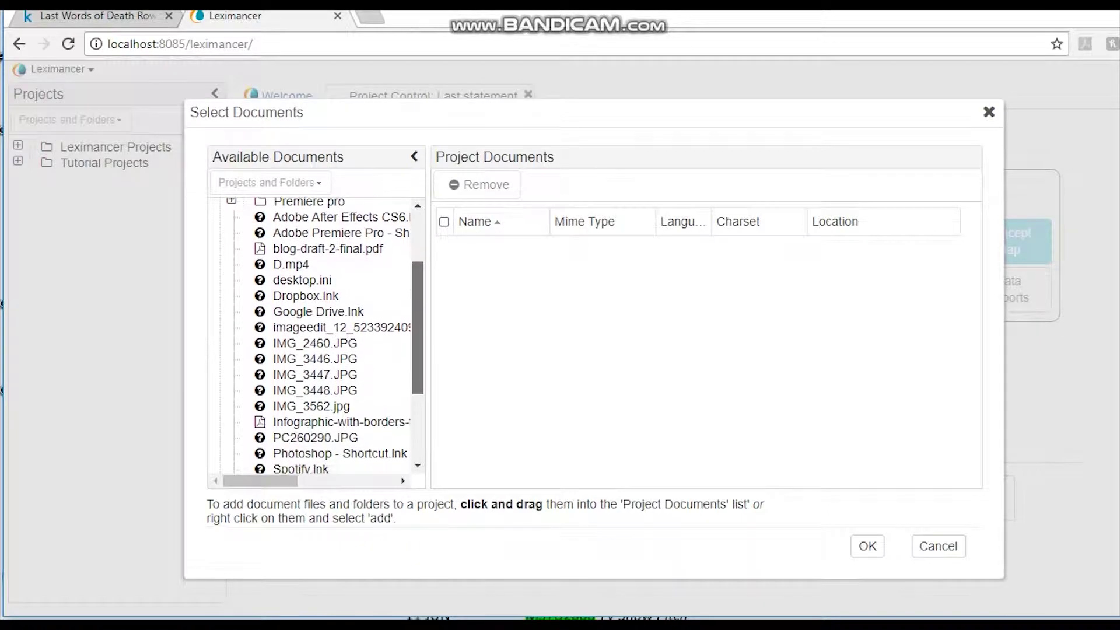
scroll(315, 336, "down", 4)
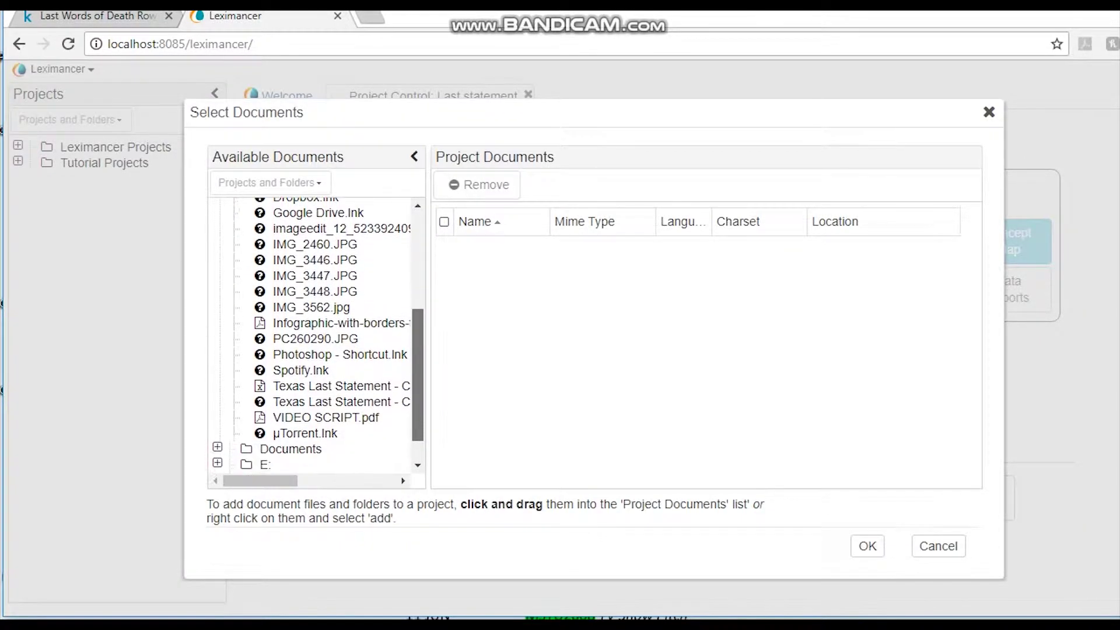
left_click_drag(339, 366, 518, 371)
left_click(867, 547)
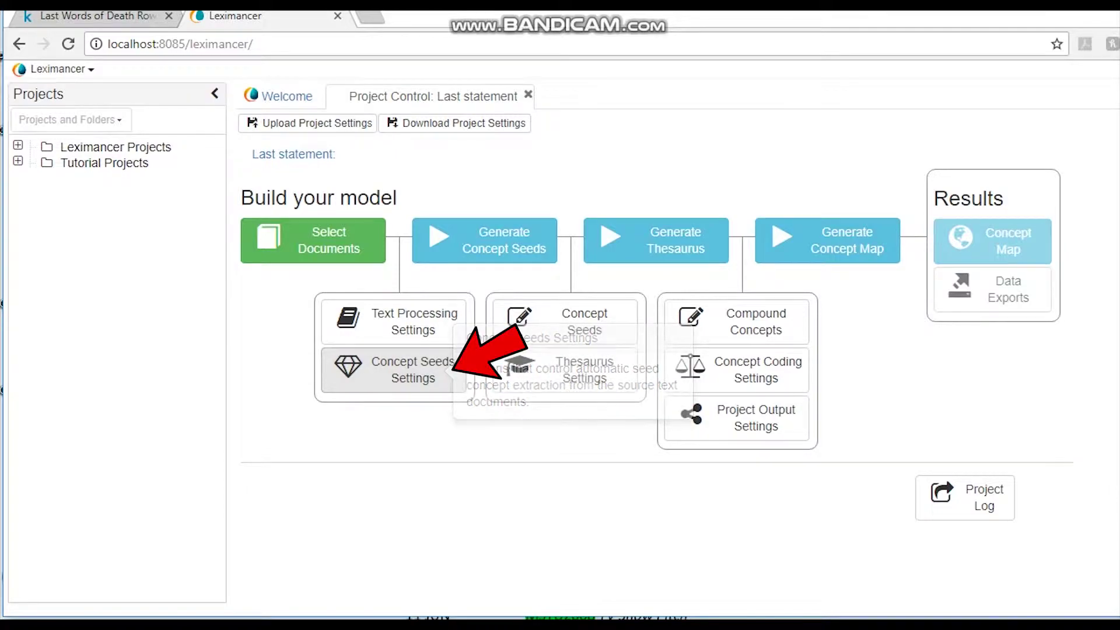
Set the total number of automatically identified concepts to 20 in the concept seeds settings
left_click(395, 370)
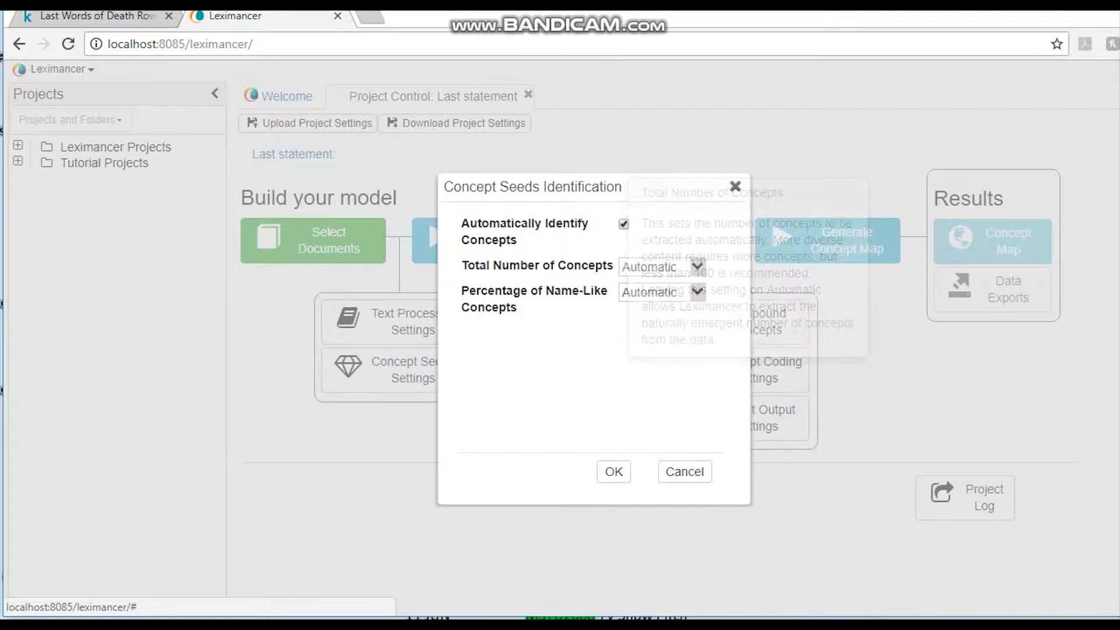
left_click(698, 267)
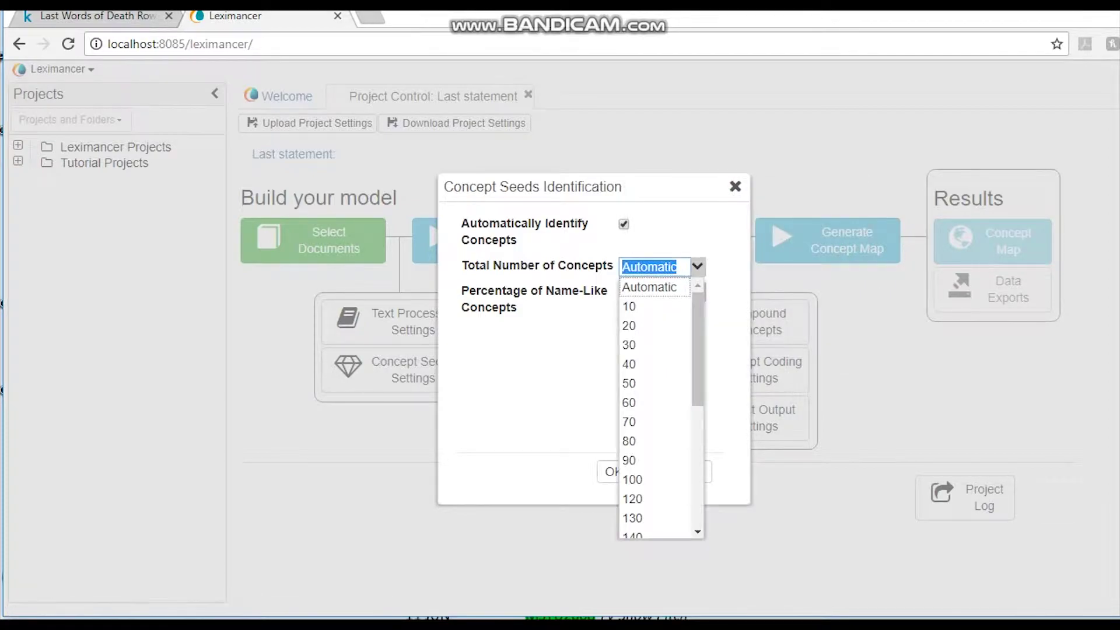
left_click(629, 326)
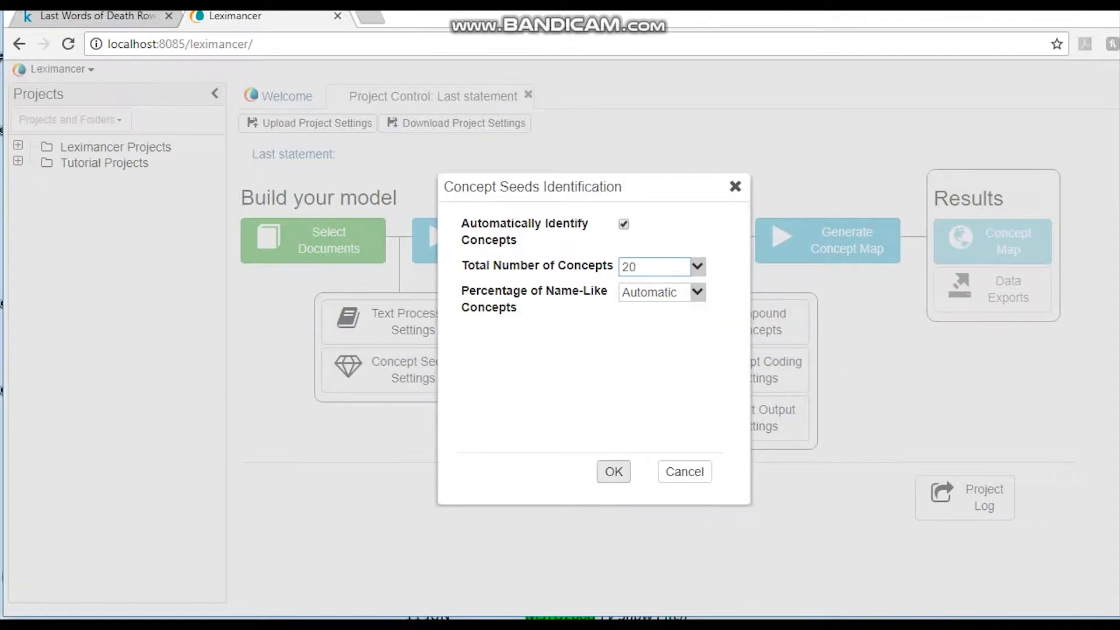
left_click(614, 471)
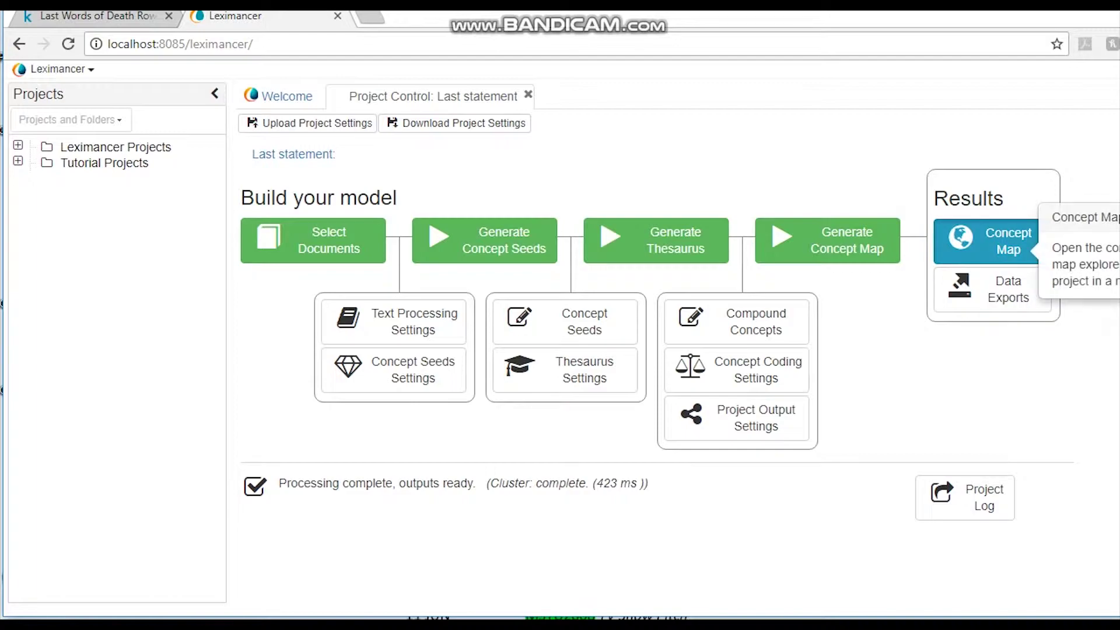
Open the project's concept map and inspect the concepts related to God, life and family
left_click(1009, 241)
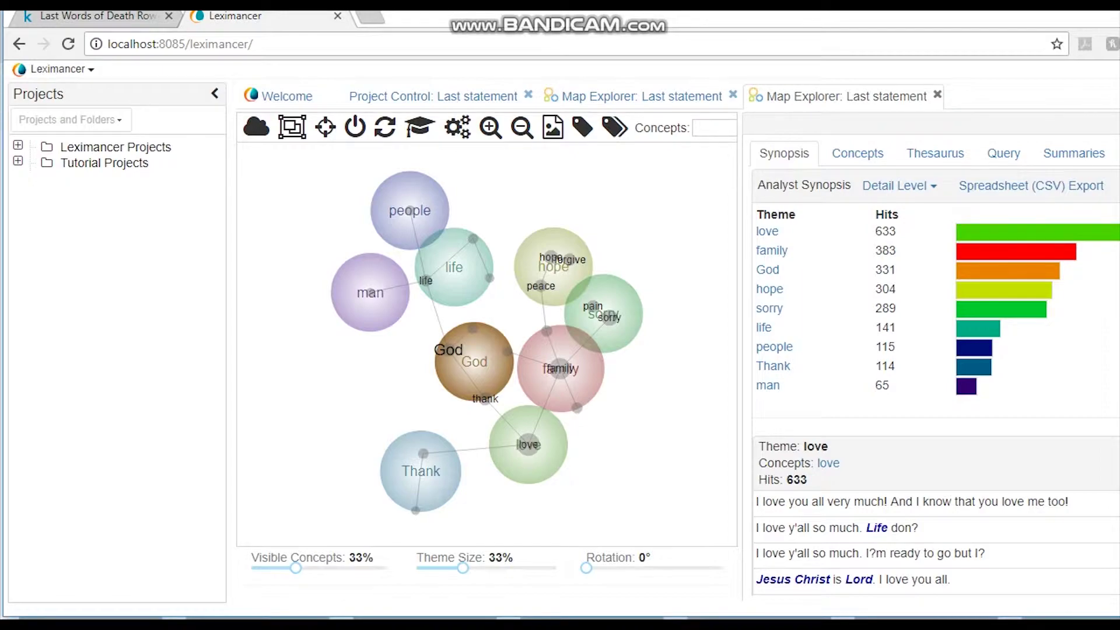
left_click(448, 350)
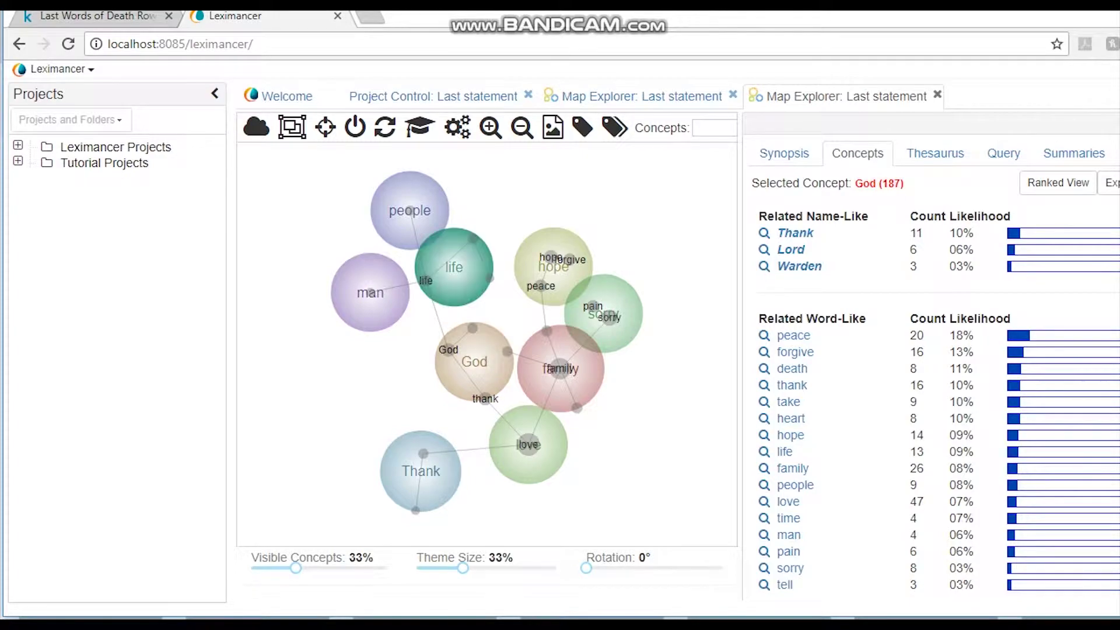
left_click(426, 281)
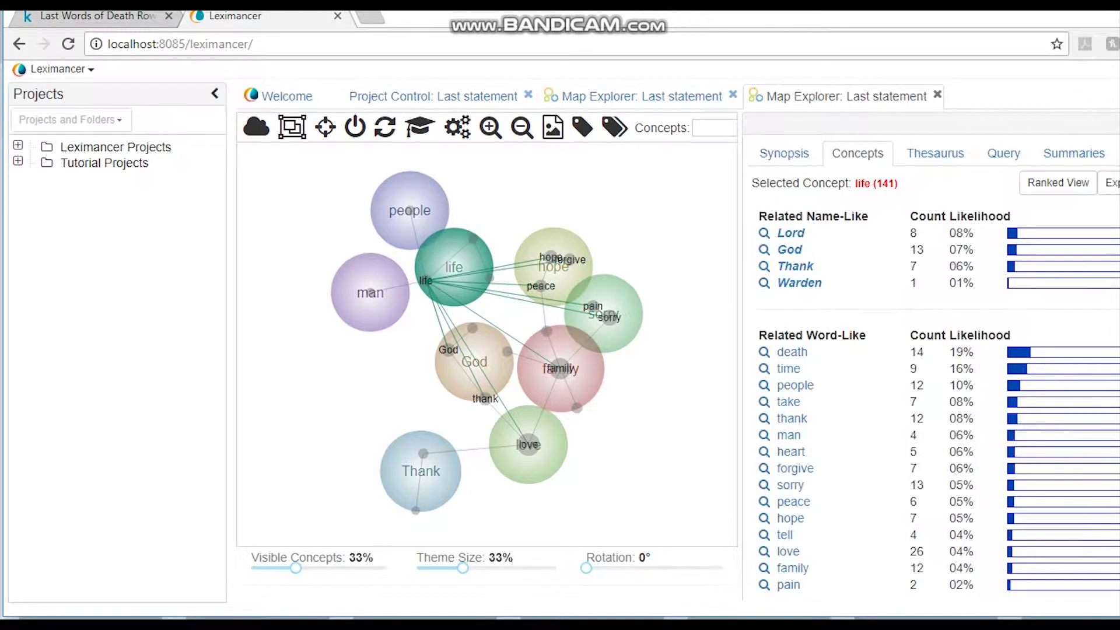
left_click(421, 470)
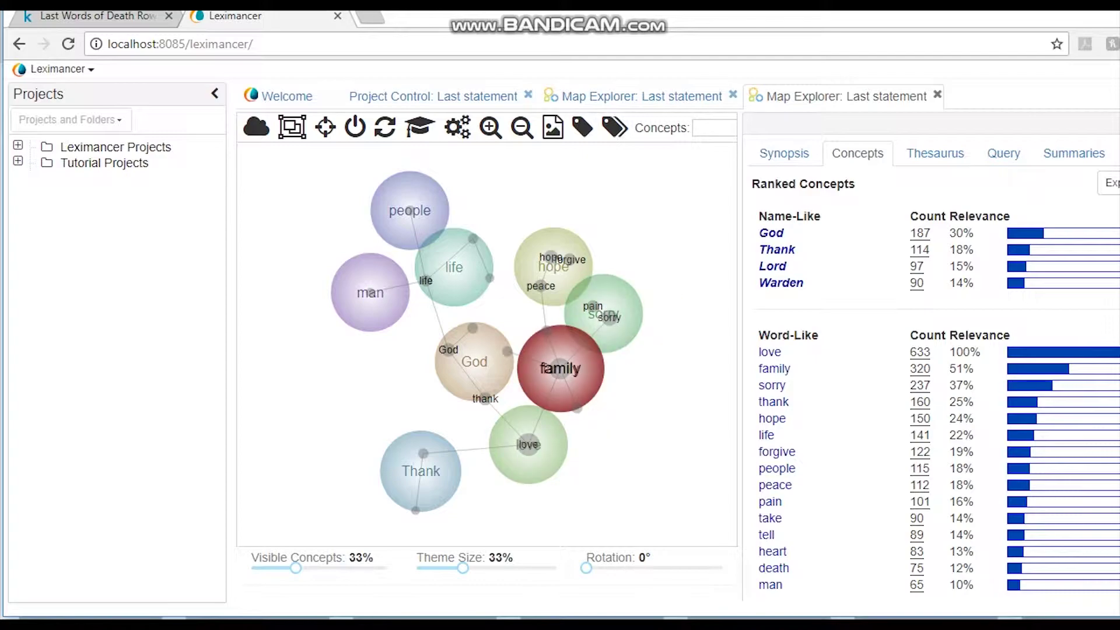
left_click(560, 369)
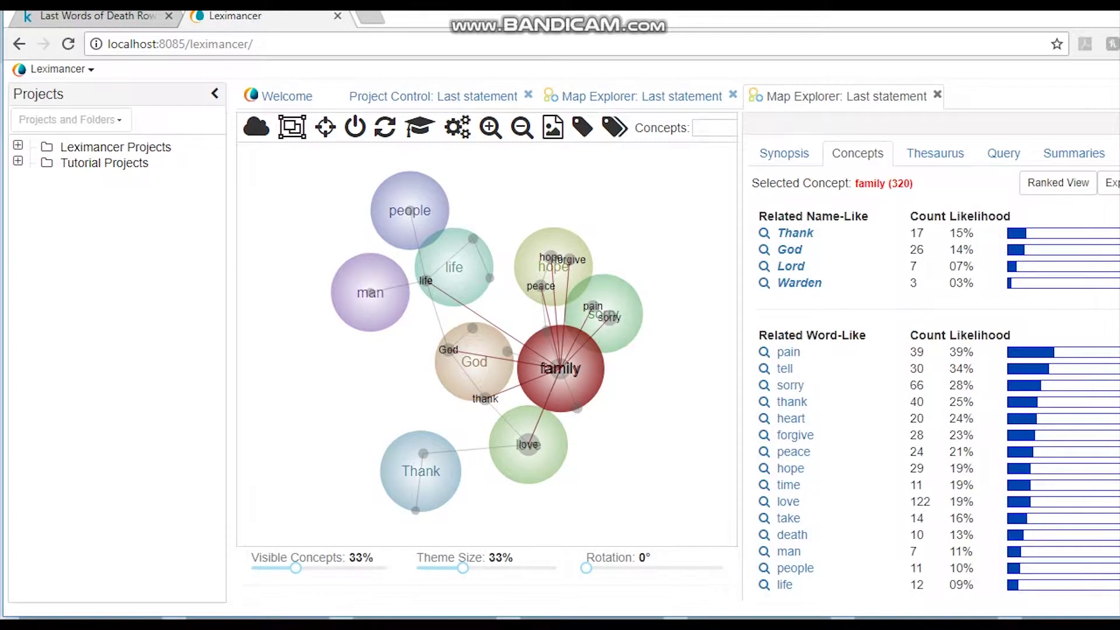
left_click(561, 369)
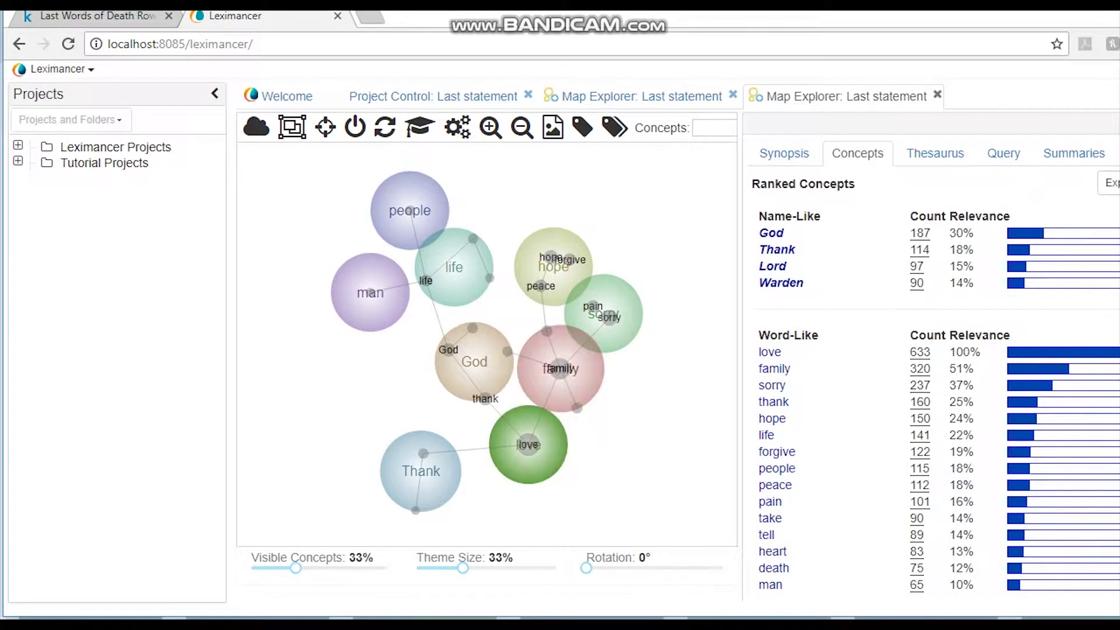
Set the concept map's theme size to 47% and its visible concepts to 52%
left_click_drag(463, 568, 468, 568)
left_click_drag(474, 568, 482, 567)
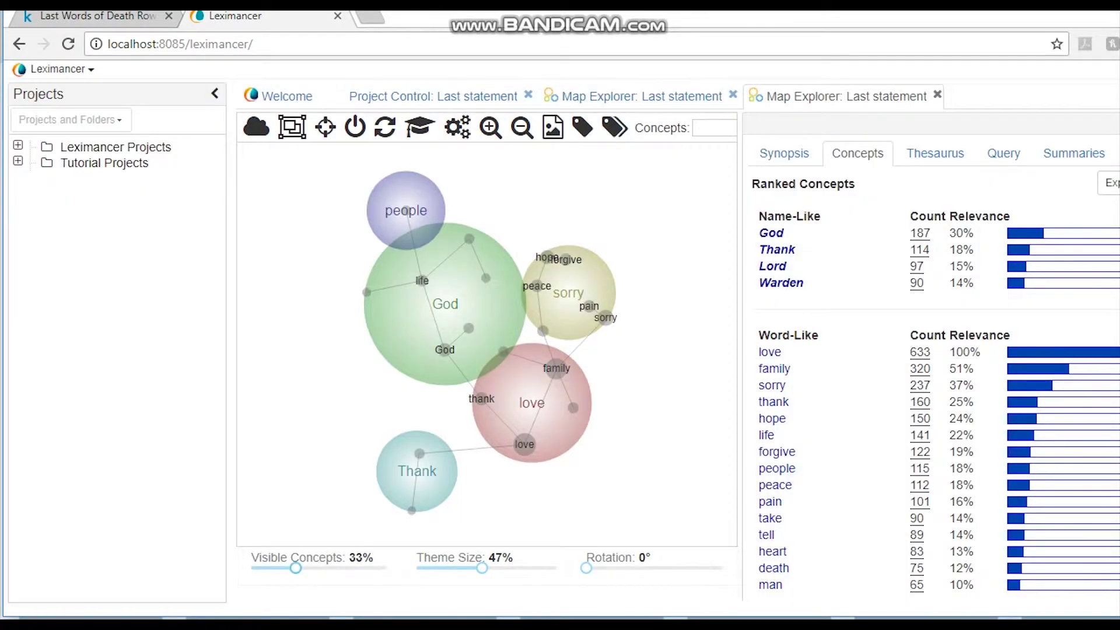
left_click_drag(296, 568, 322, 567)
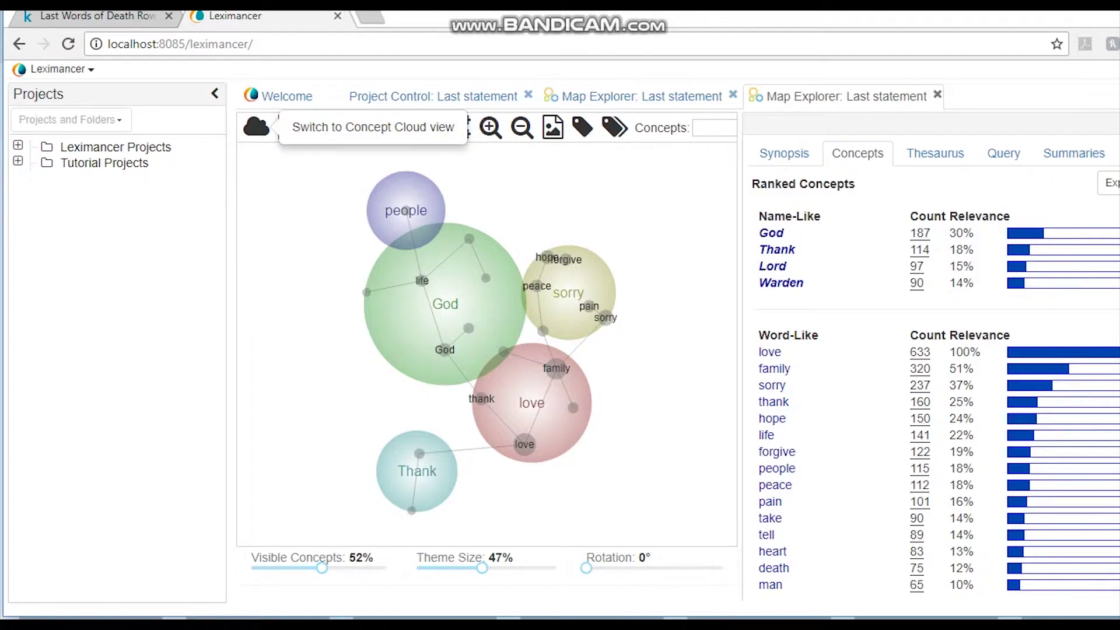
Switch the map to the concept cloud view and to the social network (Gaussian) view
left_click(256, 126)
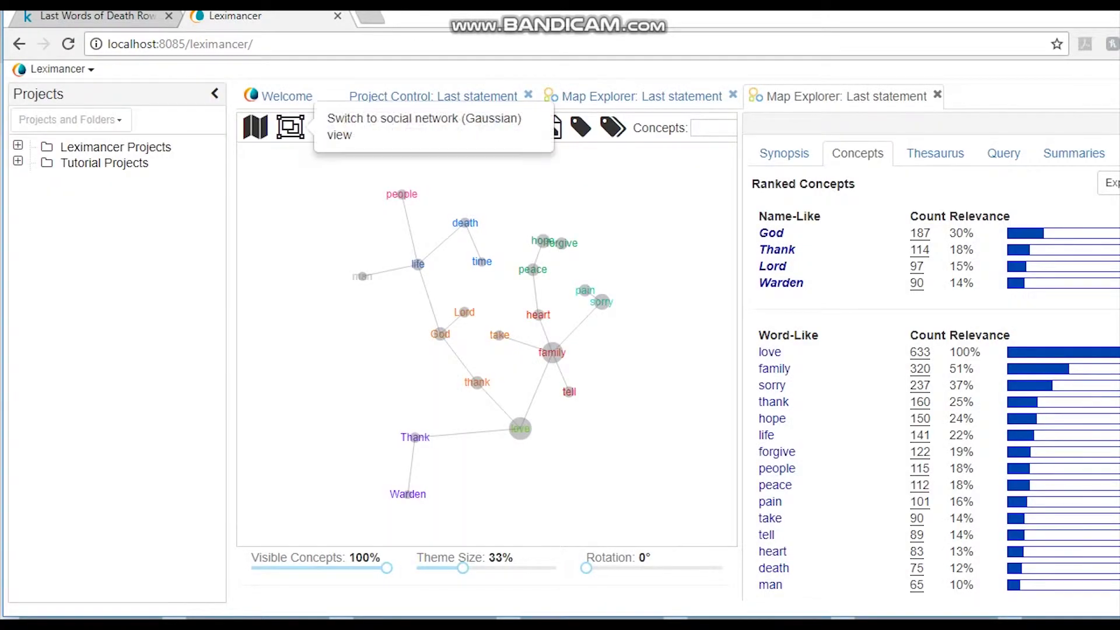
left_click(291, 126)
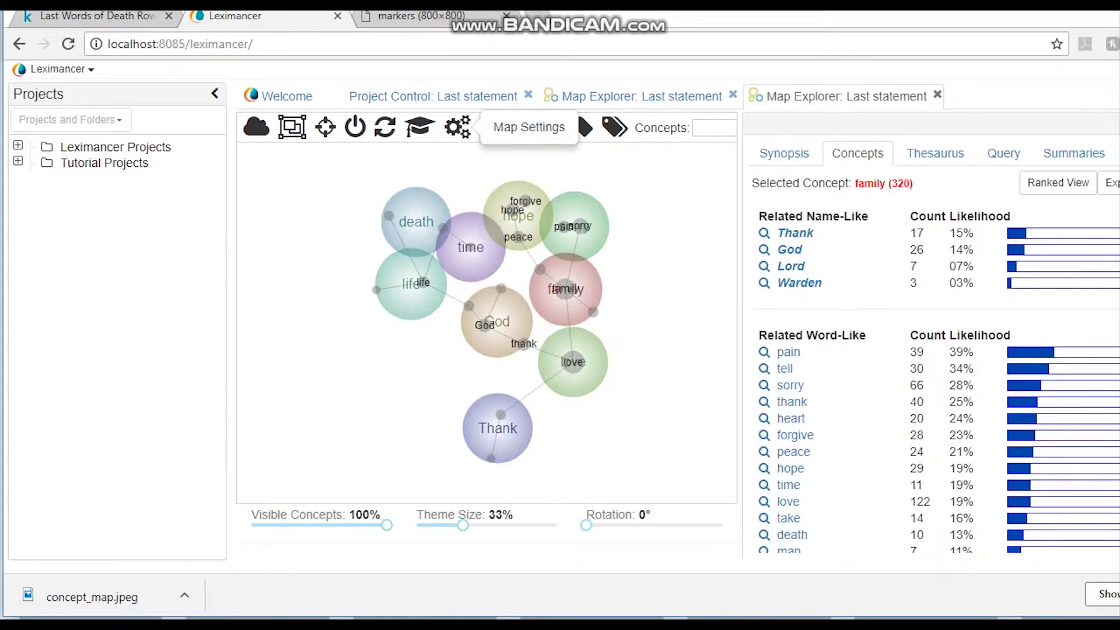
Review the concept map's appearance and visibility settings, and show the list of ranked concepts
left_click(459, 126)
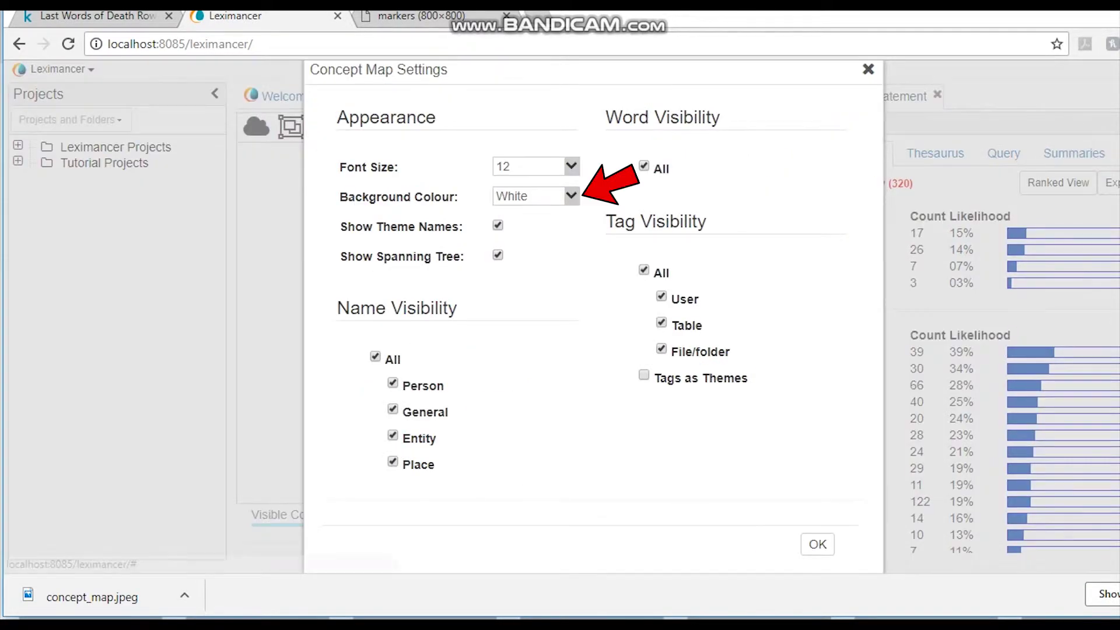
left_click(817, 544)
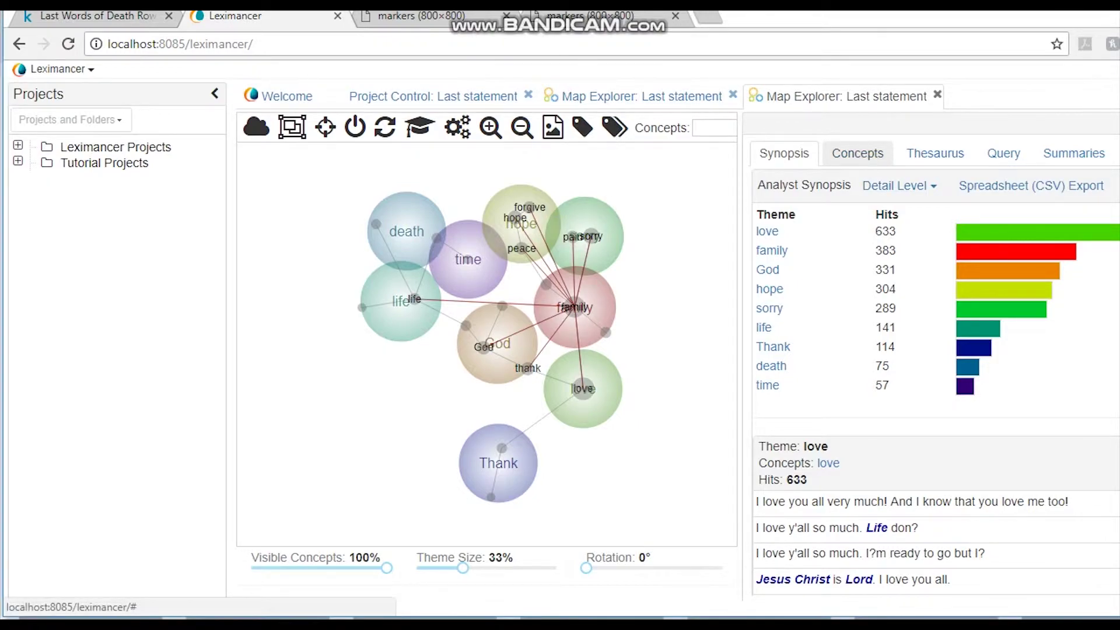
left_click(858, 153)
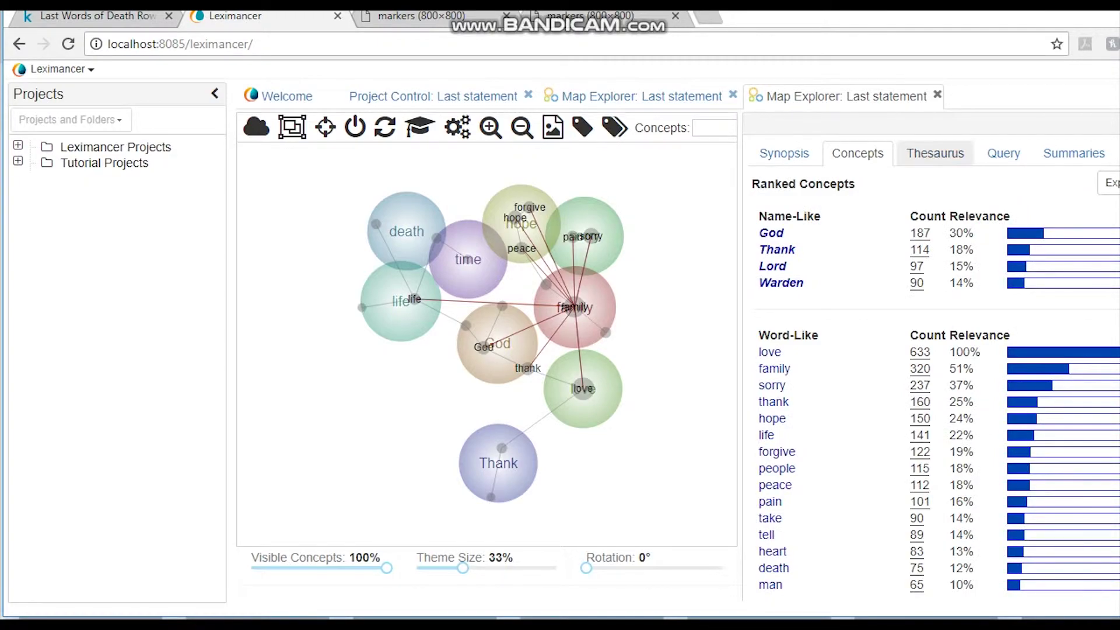
Export the concept map as a JPEG image at 800 x 800 without auto crop
left_click(552, 127)
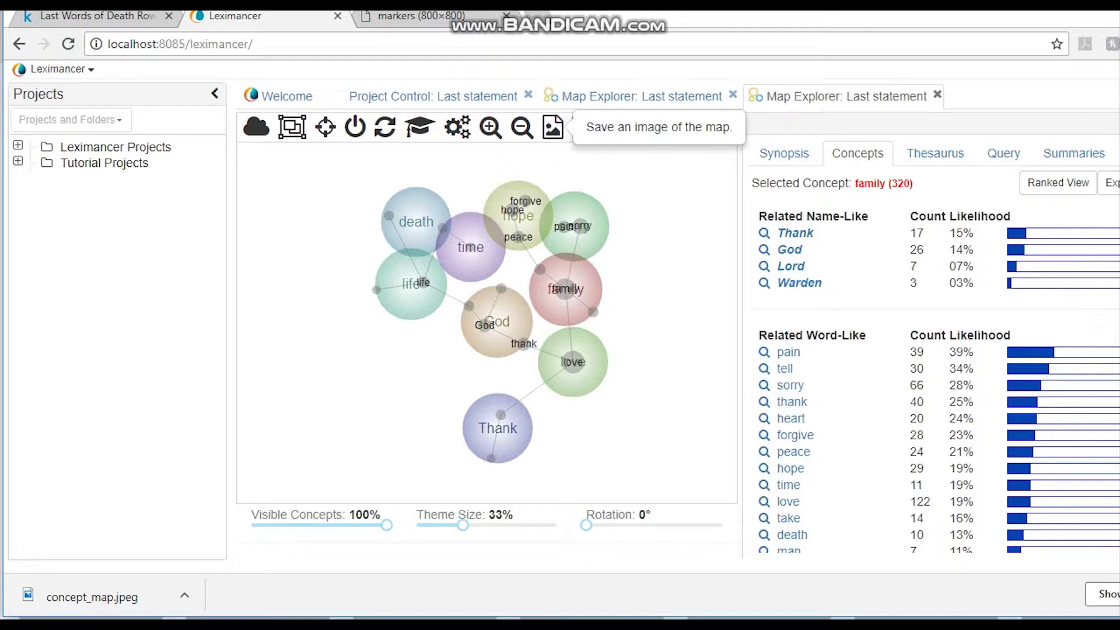
left_click(553, 126)
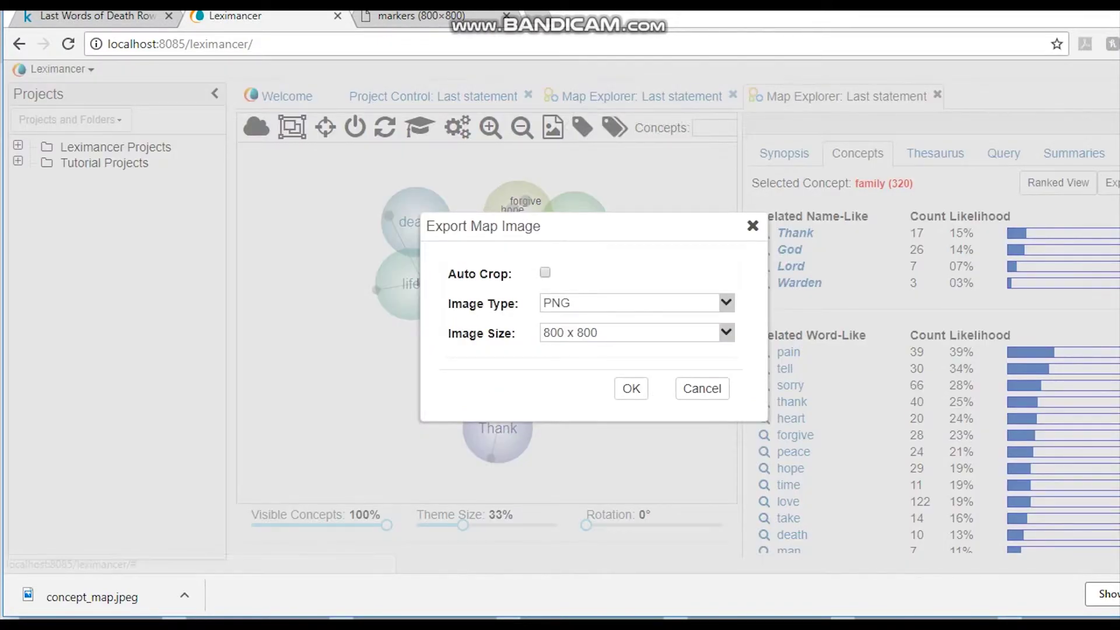
left_click(638, 303)
left_click(555, 317)
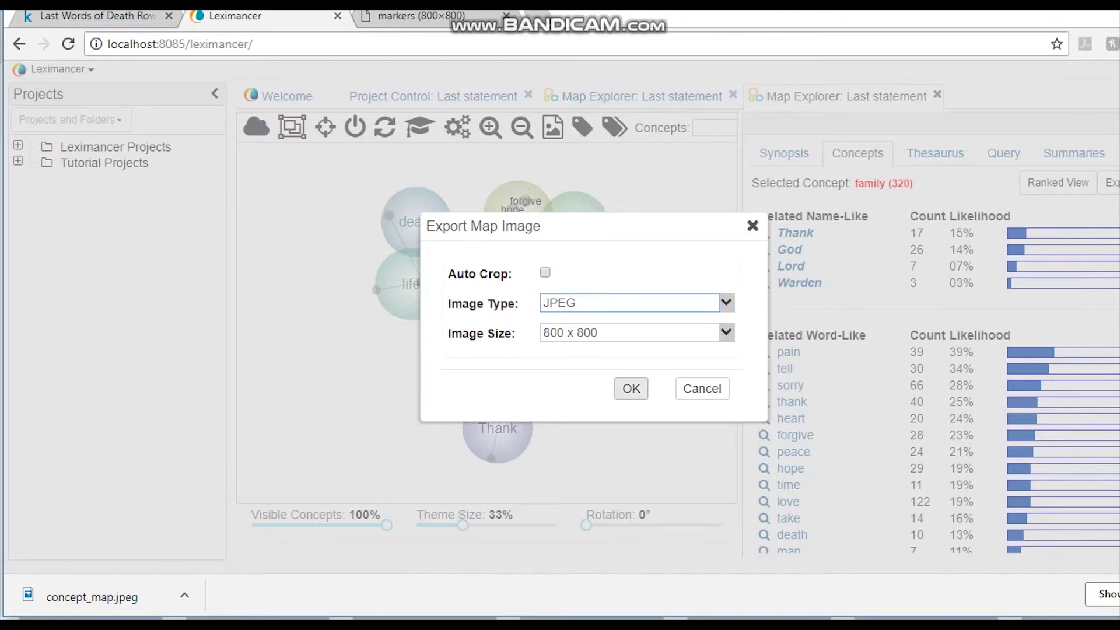
left_click(631, 389)
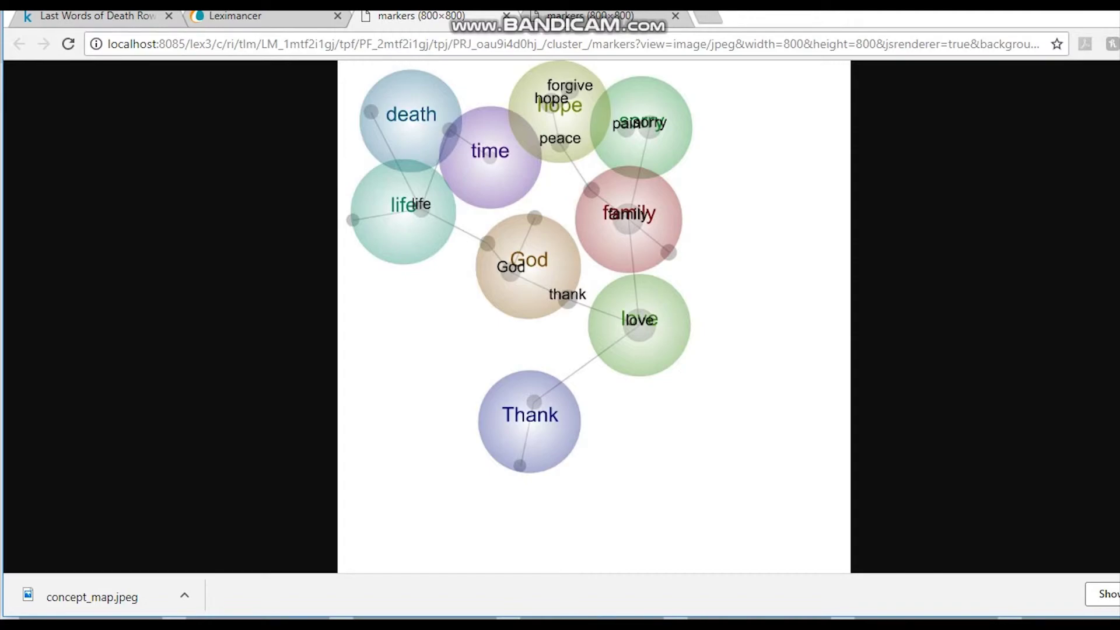
Save the exported map image in the Pictures folder under the name "Last statement concept map"
right_click(581, 246)
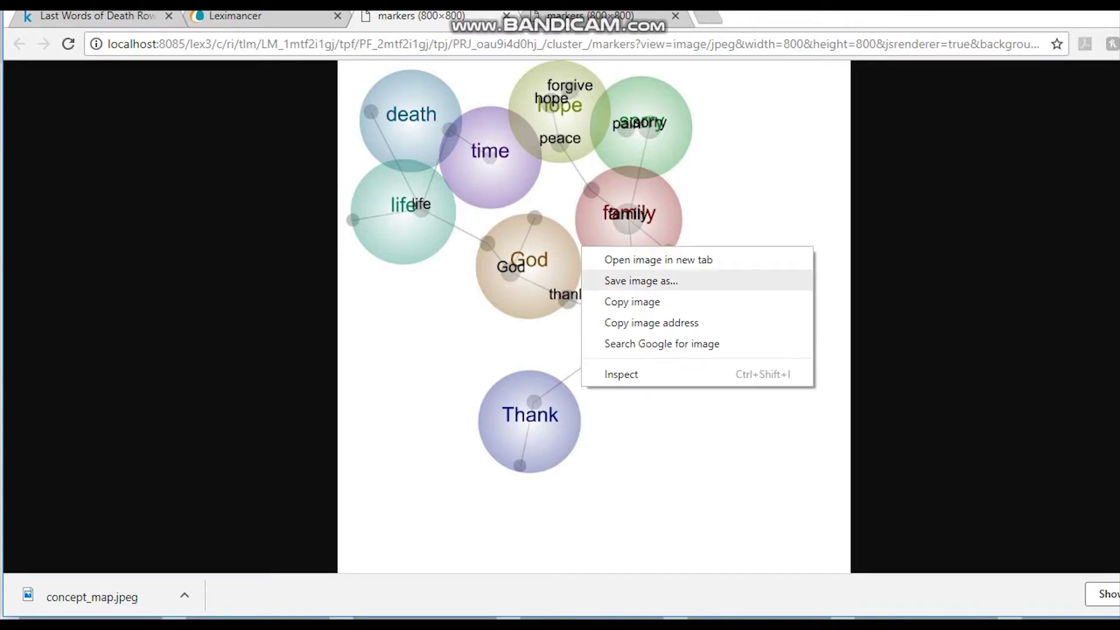
left_click(638, 280)
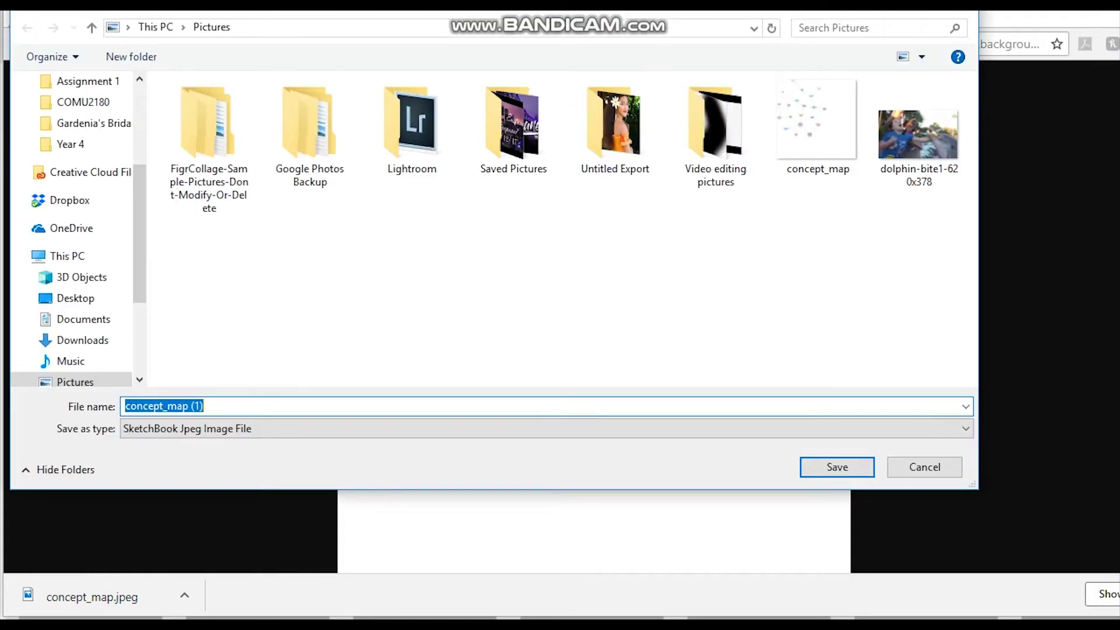
key("End")
key("BackSpace")
key("BackSpace")
key("BackSpace")
key("BackSpace")
key("BackSpace")
key("BackSpace")
key("BackSpace")
key("BackSpace")
key("BackSpace")
key("BackSpace")
key("BackSpace")
key("BackSpace")
key("BackSpace")
key("BackSpace")
key("BackSpace")
type("Last state")
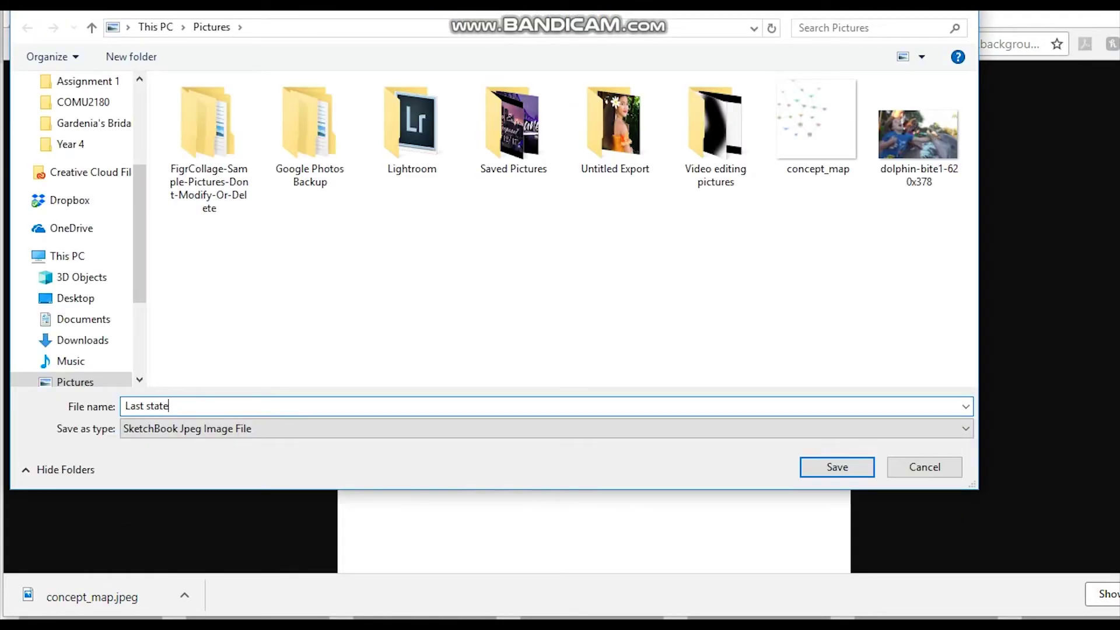
type("ment concept map")
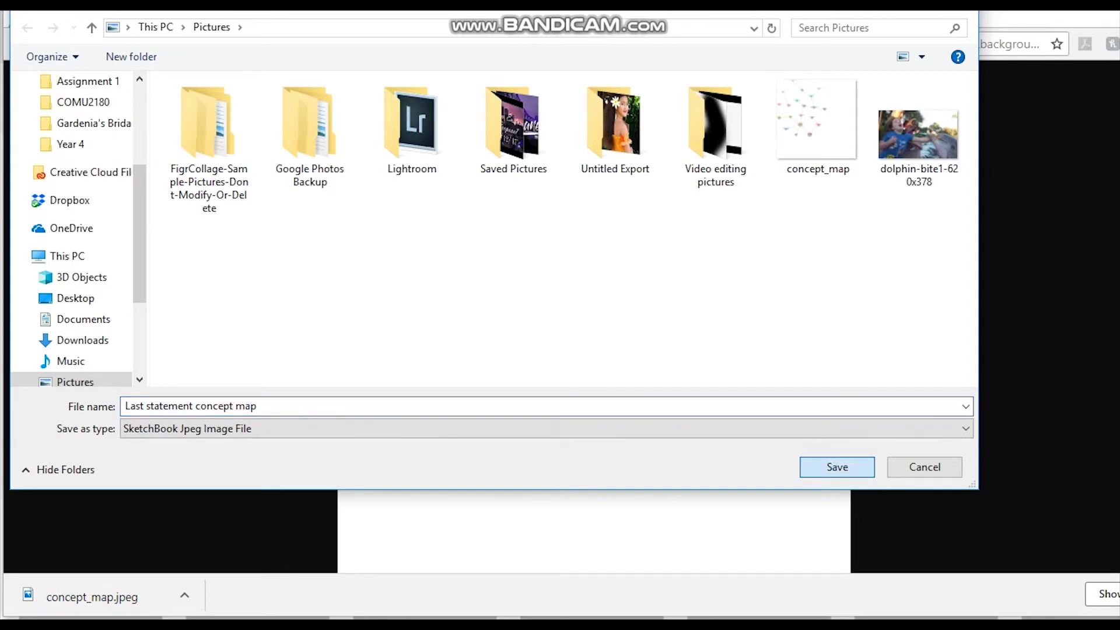
key("Return")
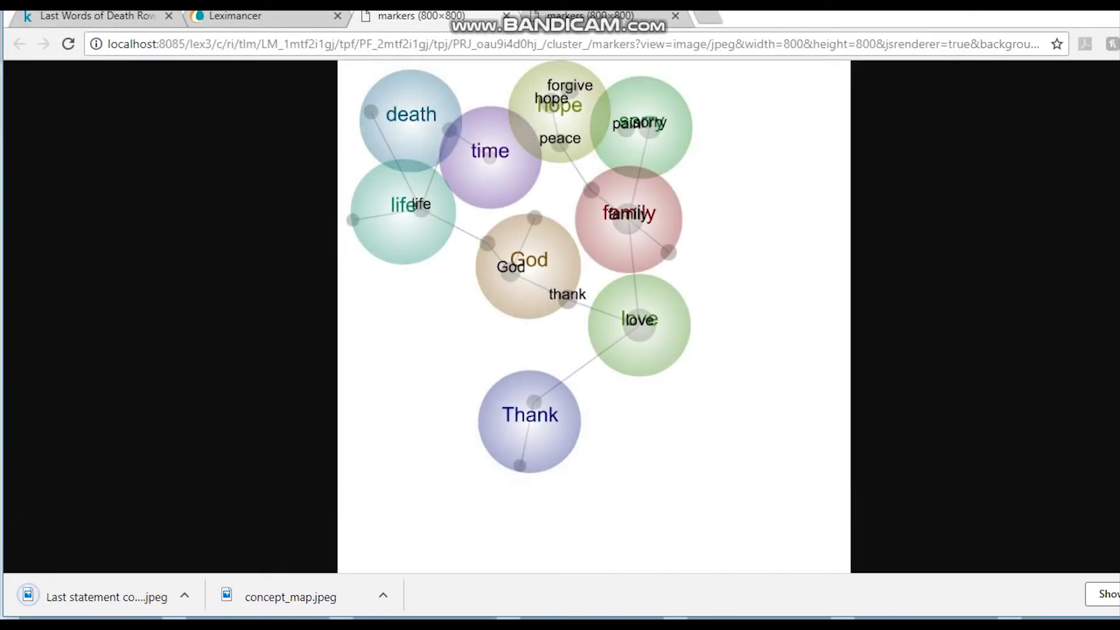